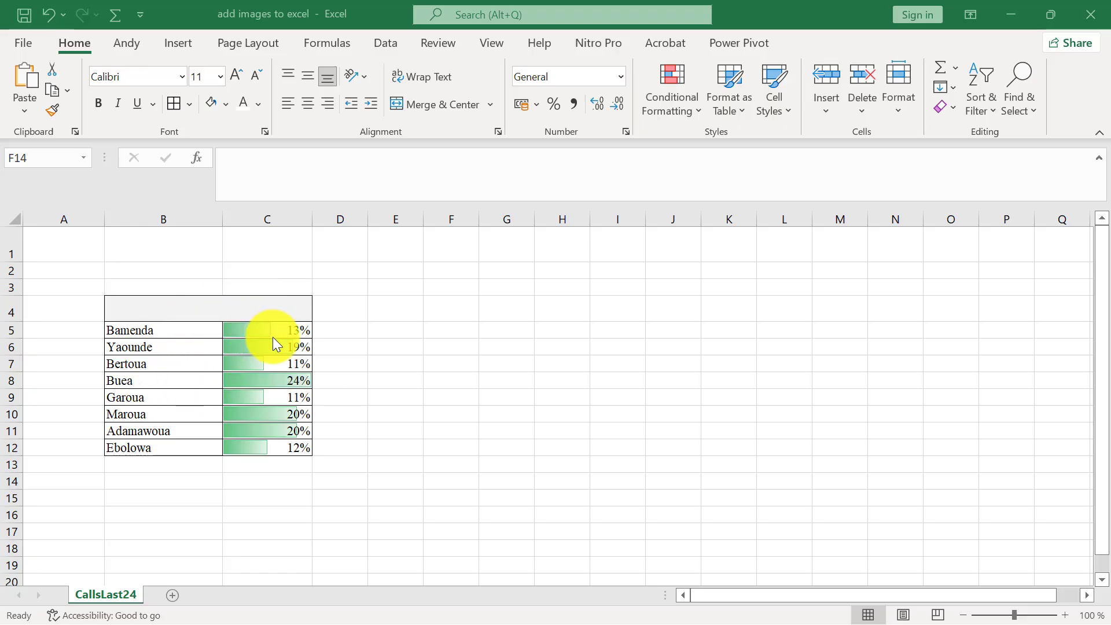
pyautogui.click(159, 251)
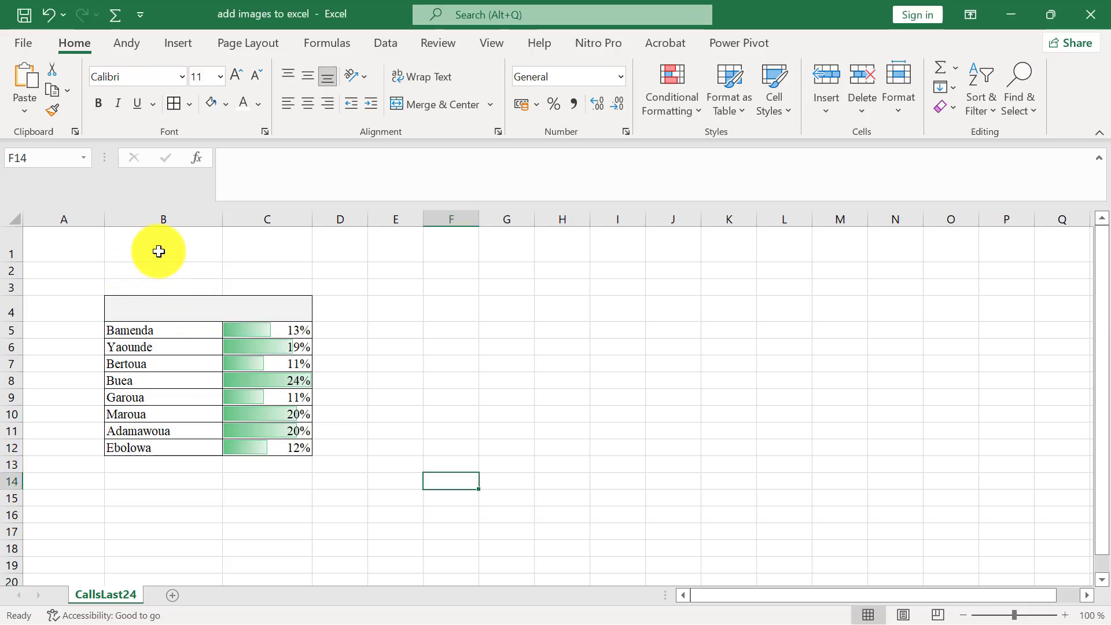
pyautogui.click(158, 251)
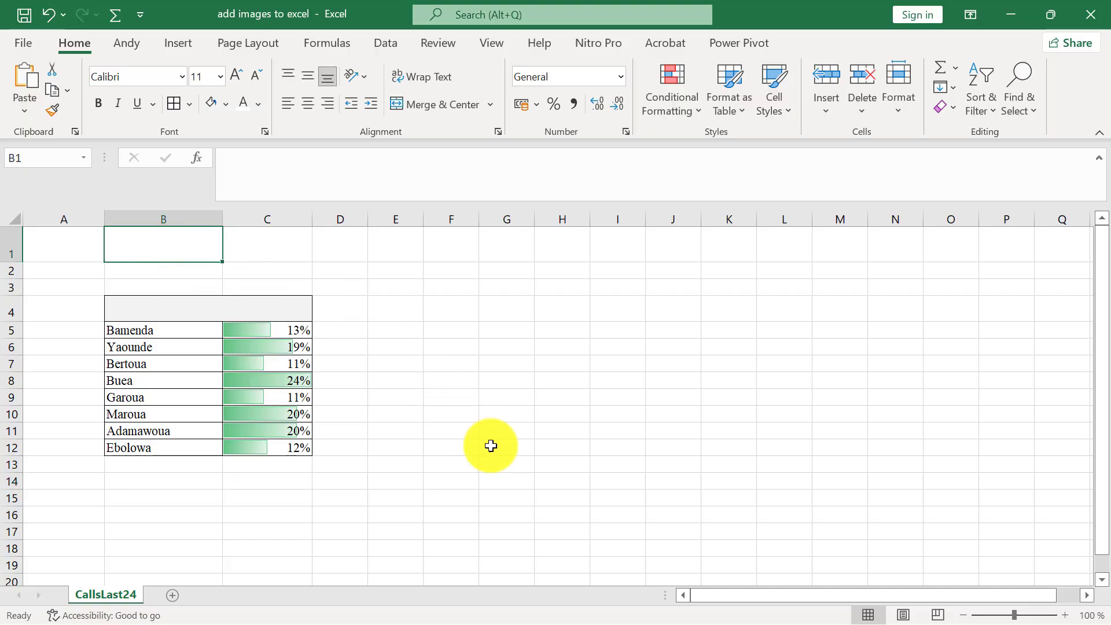
pyautogui.click(416, 485)
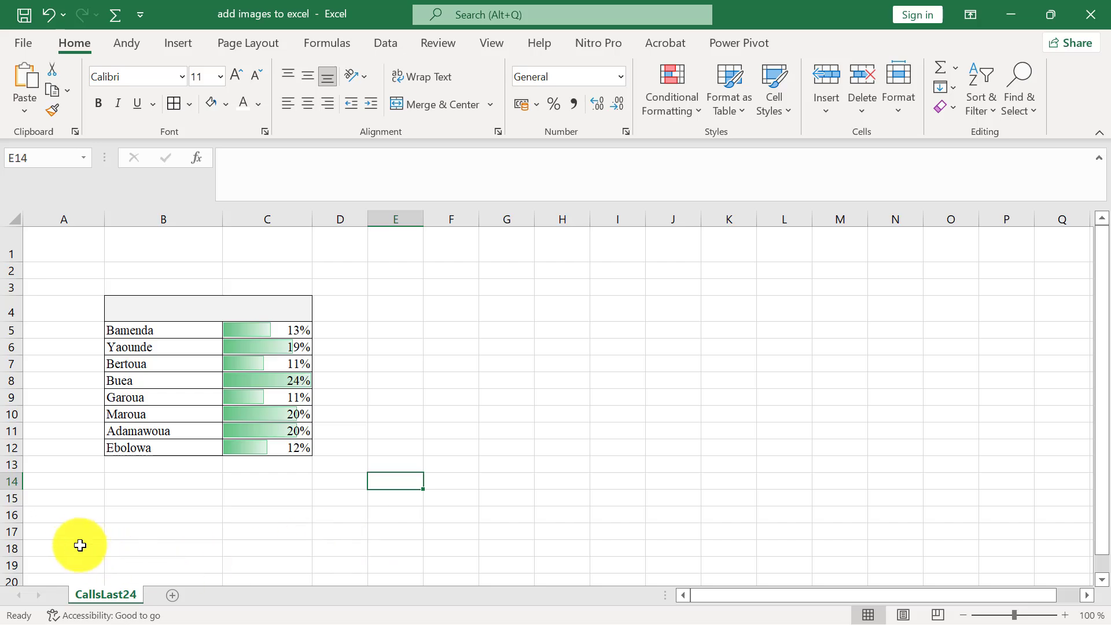
# Insert the "excel logo" picture from this device at cell A17
pyautogui.click(58, 530)
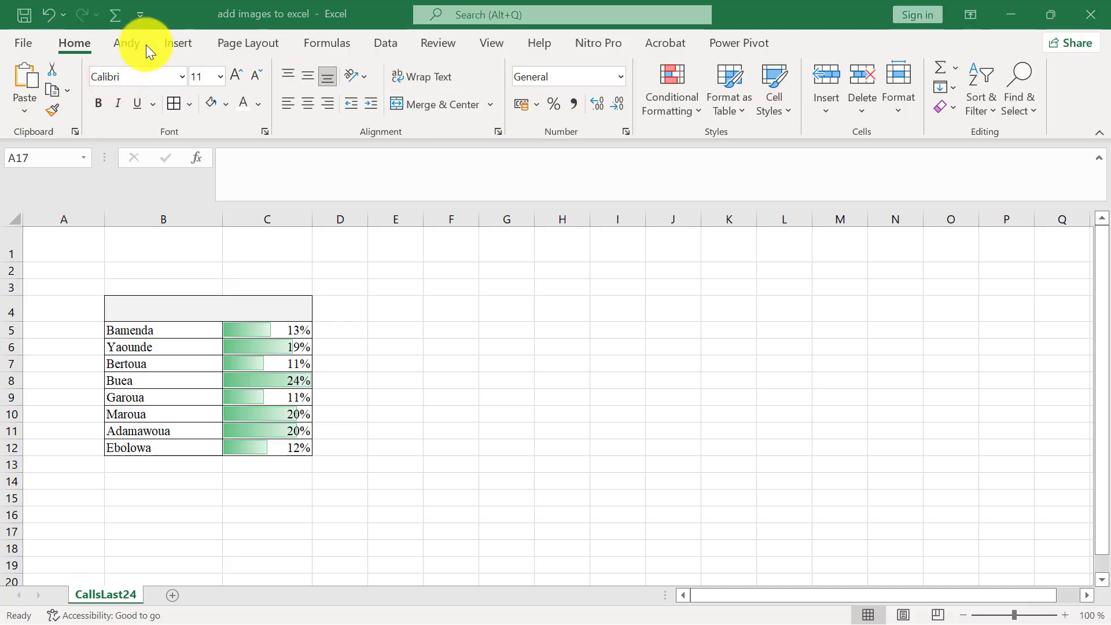
pyautogui.click(176, 42)
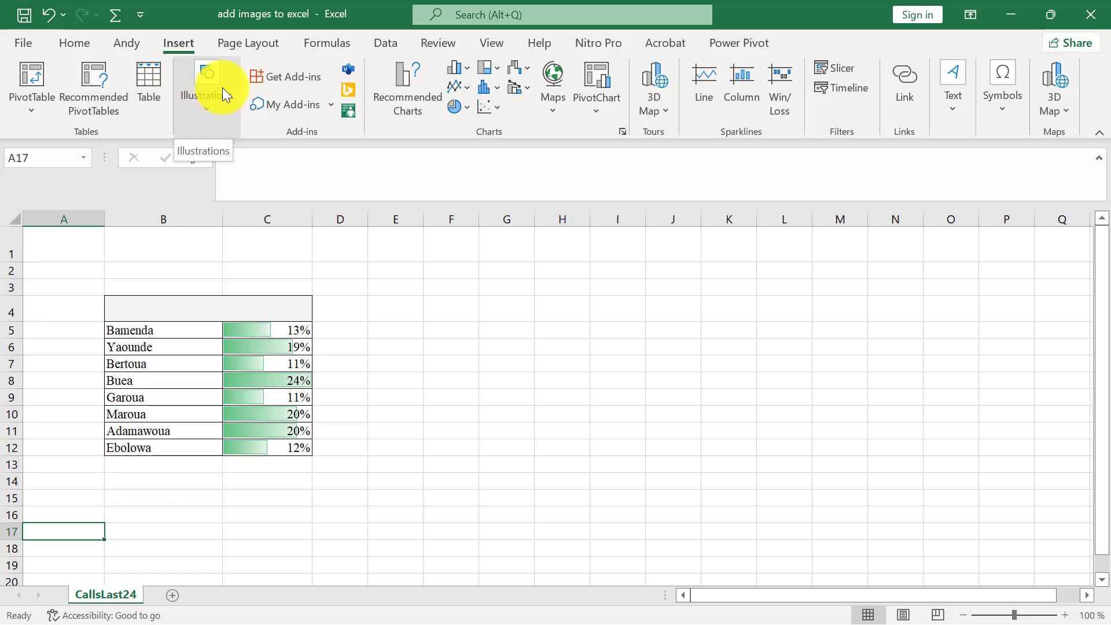
pyautogui.click(213, 103)
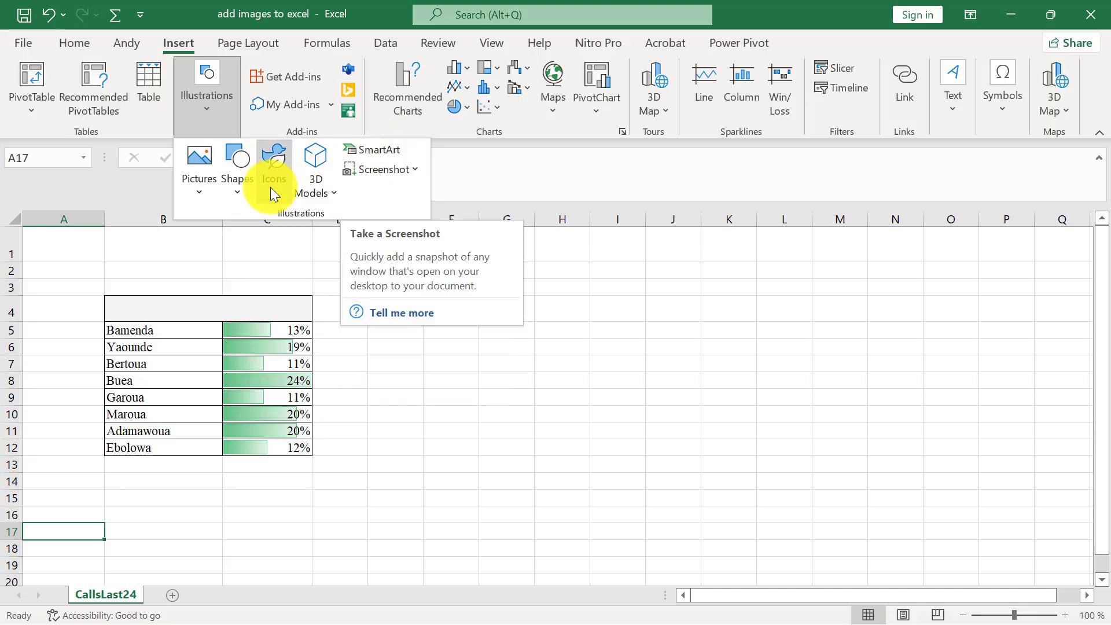
pyautogui.click(201, 193)
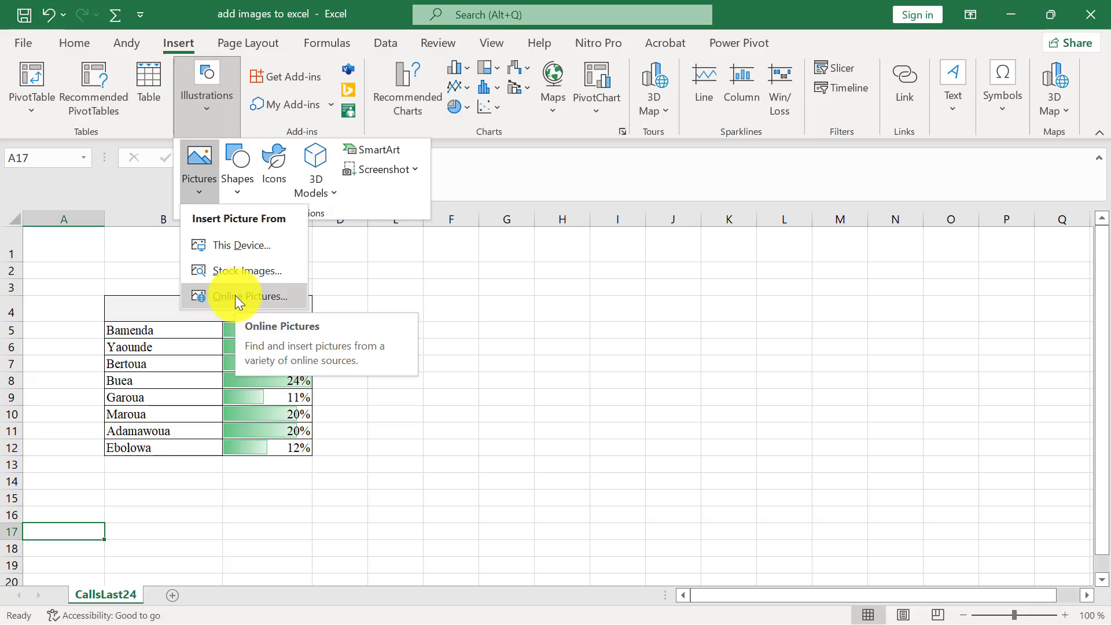
pyautogui.click(260, 252)
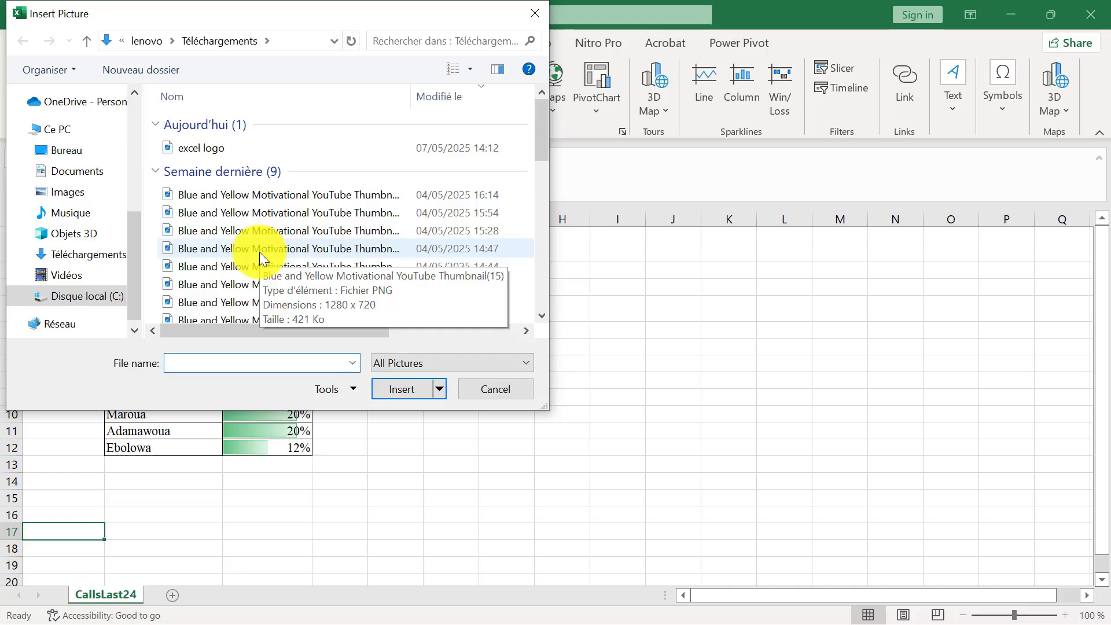
pyautogui.click(258, 149)
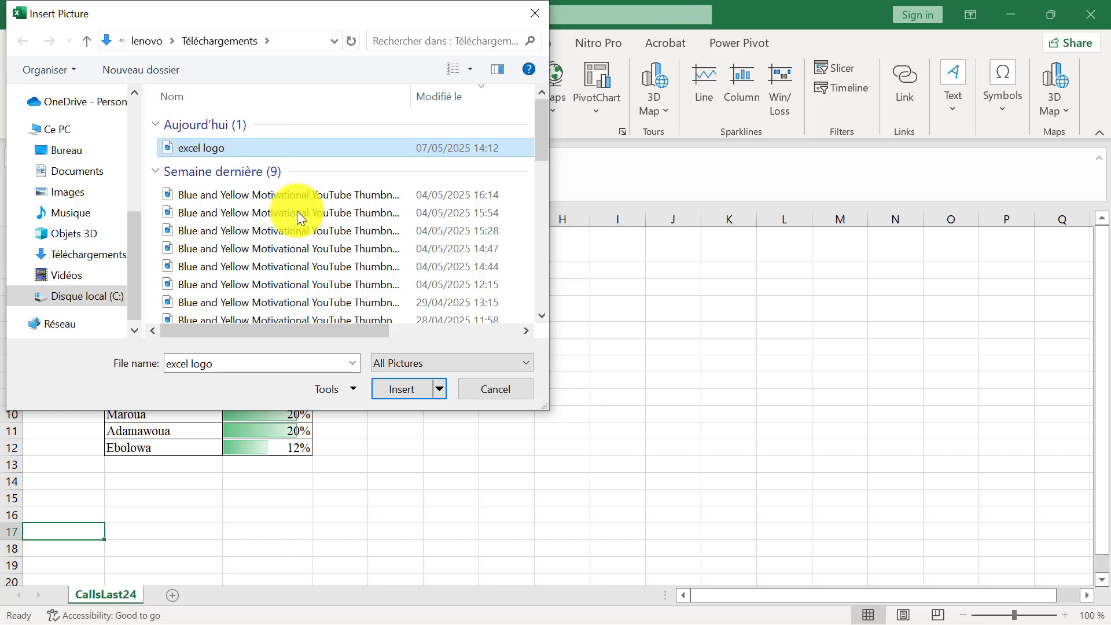
pyautogui.click(406, 389)
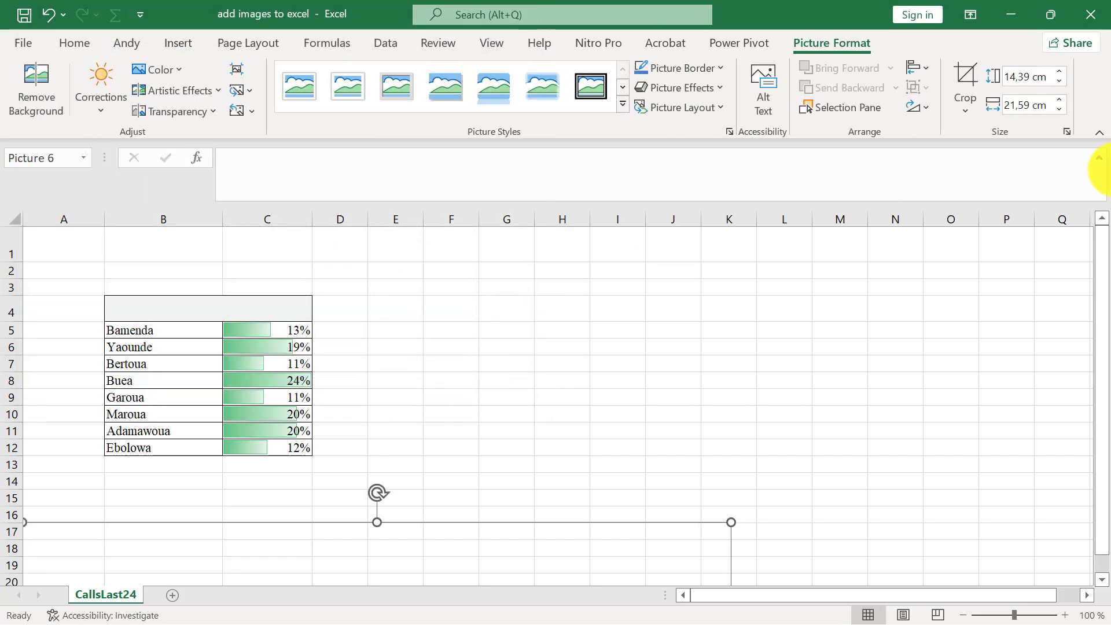
# Move the inserted logo up toward the top rows and shrink it proportionally to about 11.75 × 17.62 cm
pyautogui.moveTo(1106, 255); pyautogui.dragTo(1105, 258)
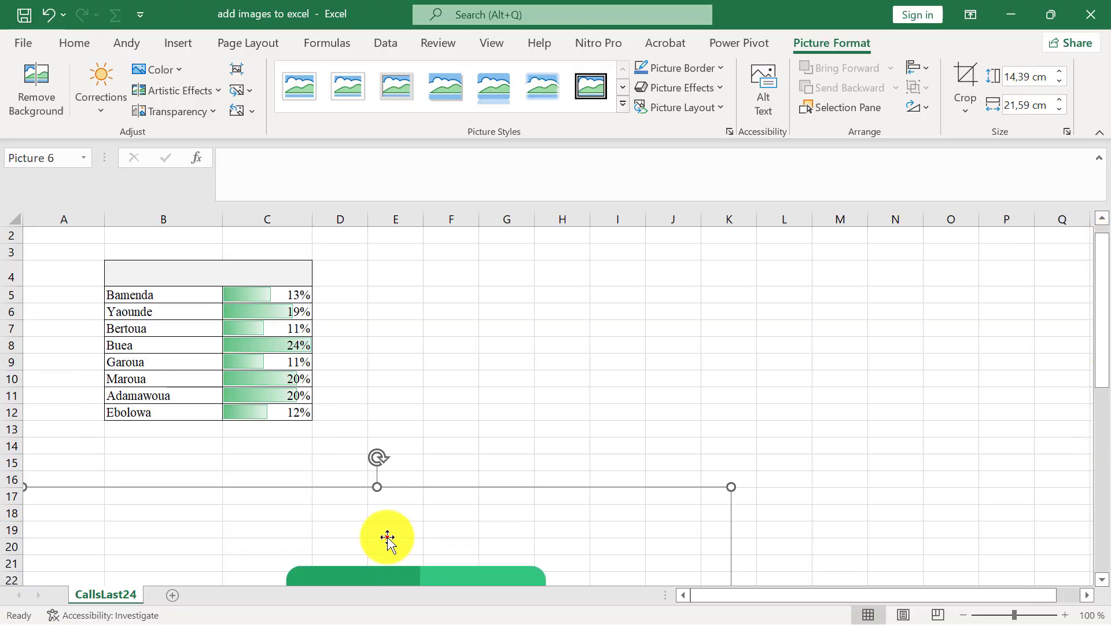
pyautogui.moveTo(386, 535); pyautogui.dragTo(509, 260)
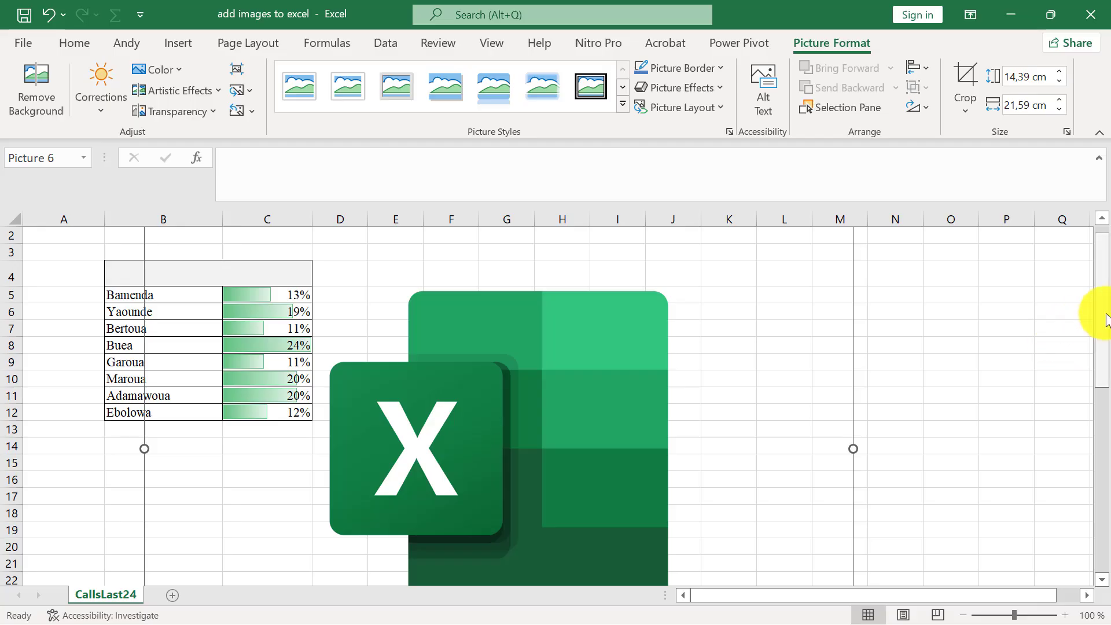
pyautogui.moveTo(1102, 318); pyautogui.dragTo(1099, 469)
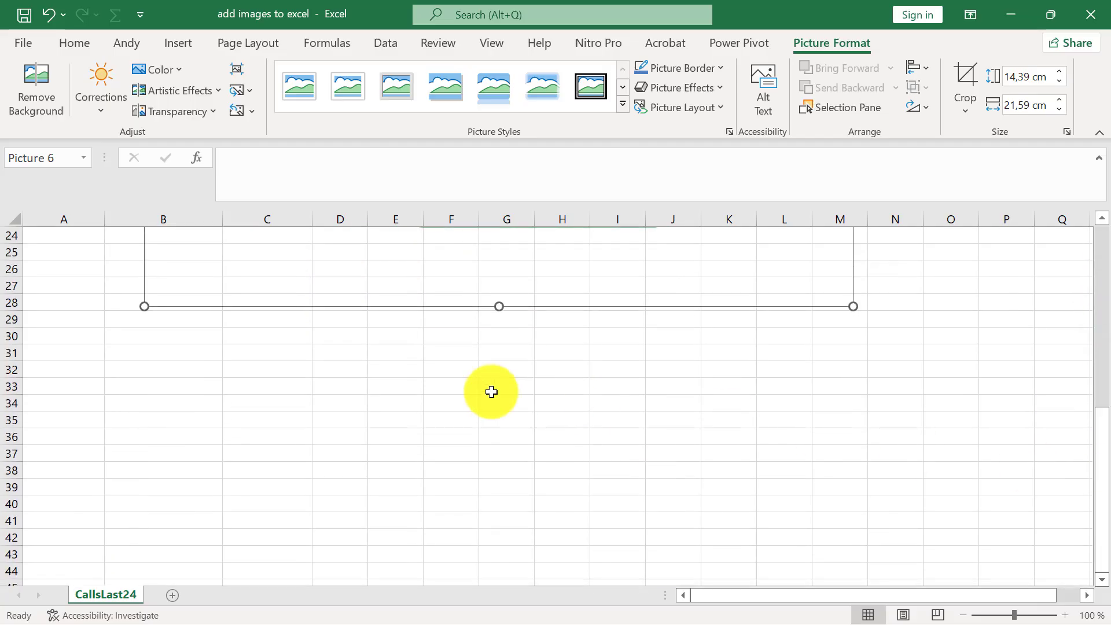
pyautogui.moveTo(145, 305); pyautogui.dragTo(274, 236)
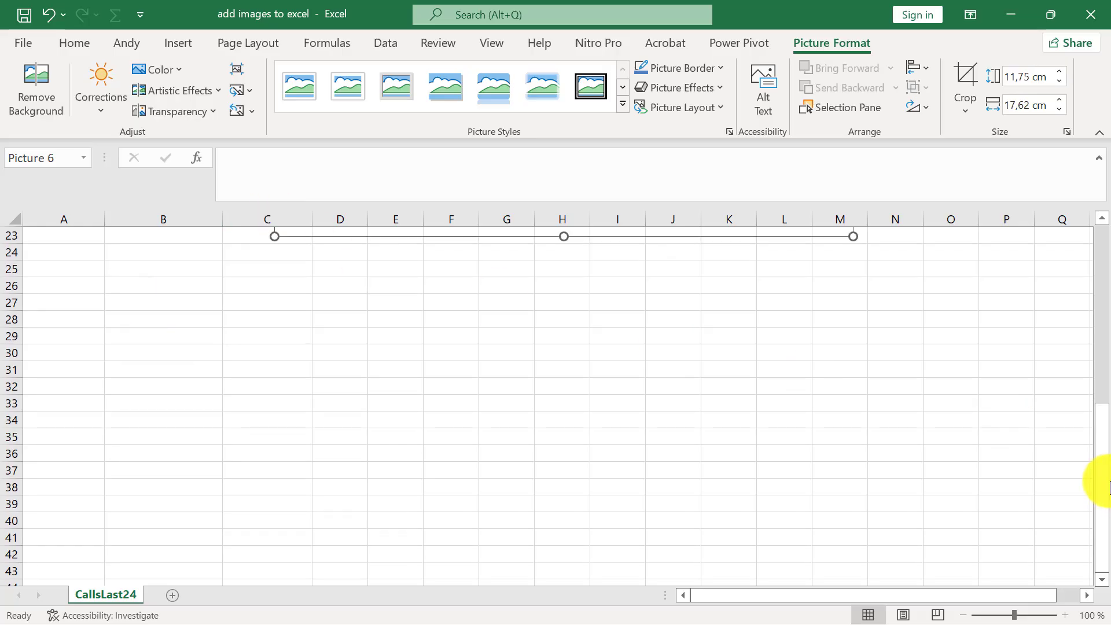
pyautogui.moveTo(1107, 487); pyautogui.dragTo(1099, 365)
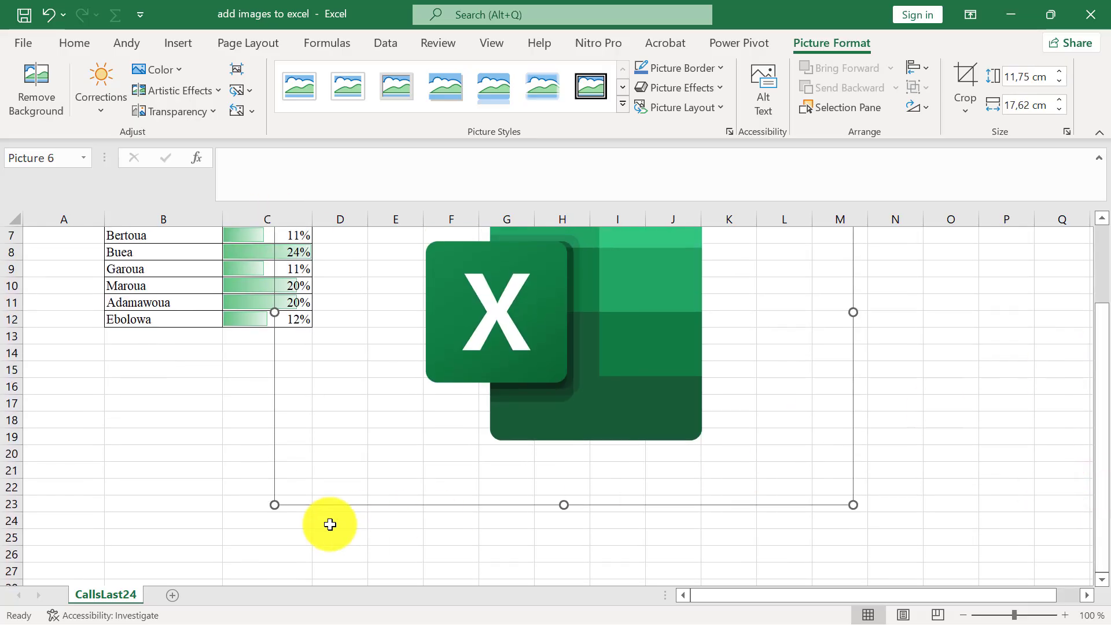
# Shrink the logo further to about 5.23 cm high and 7.85 cm wide, keeping its upper corner at column M
pyautogui.click(268, 506)
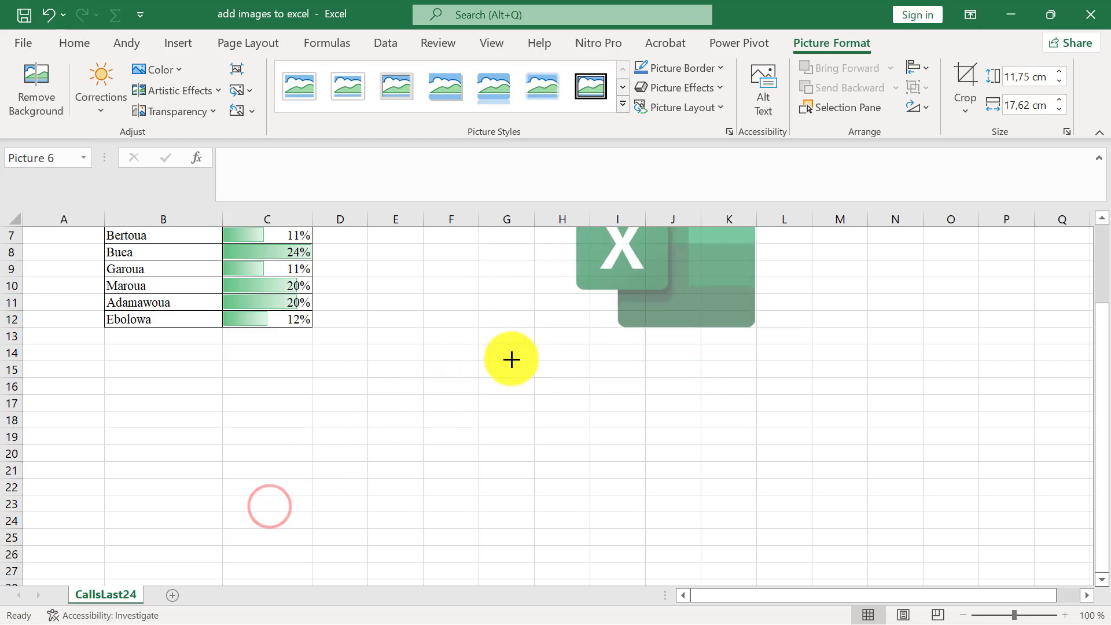
pyautogui.moveTo(511, 359); pyautogui.dragTo(561, 340)
pyautogui.moveTo(1104, 360); pyautogui.dragTo(1105, 255)
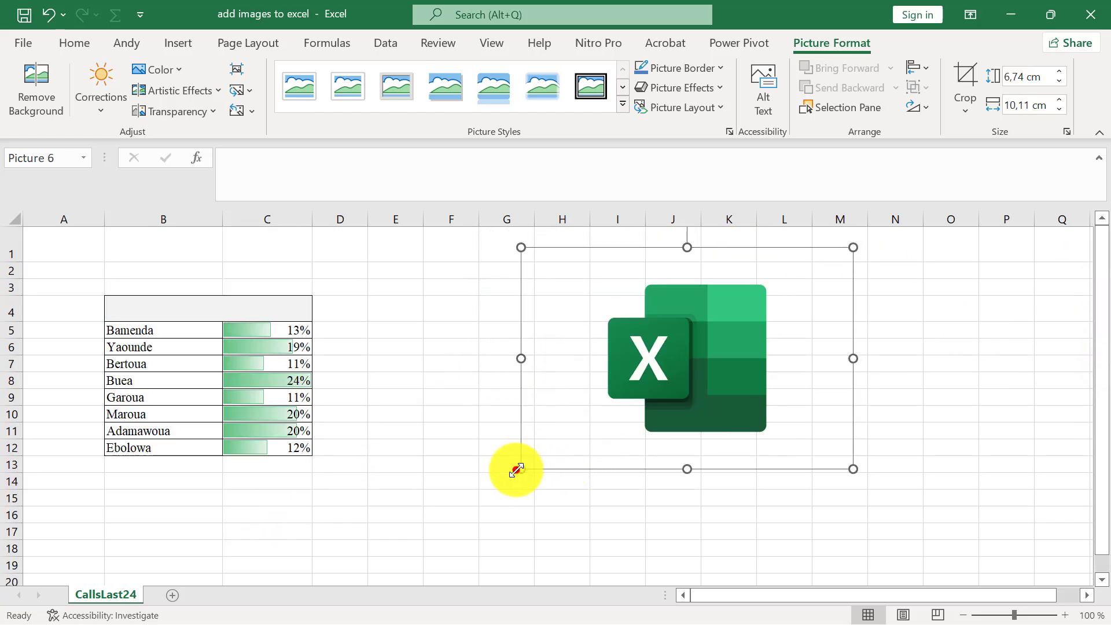
pyautogui.moveTo(516, 470); pyautogui.dragTo(595, 402)
pyautogui.click(745, 317)
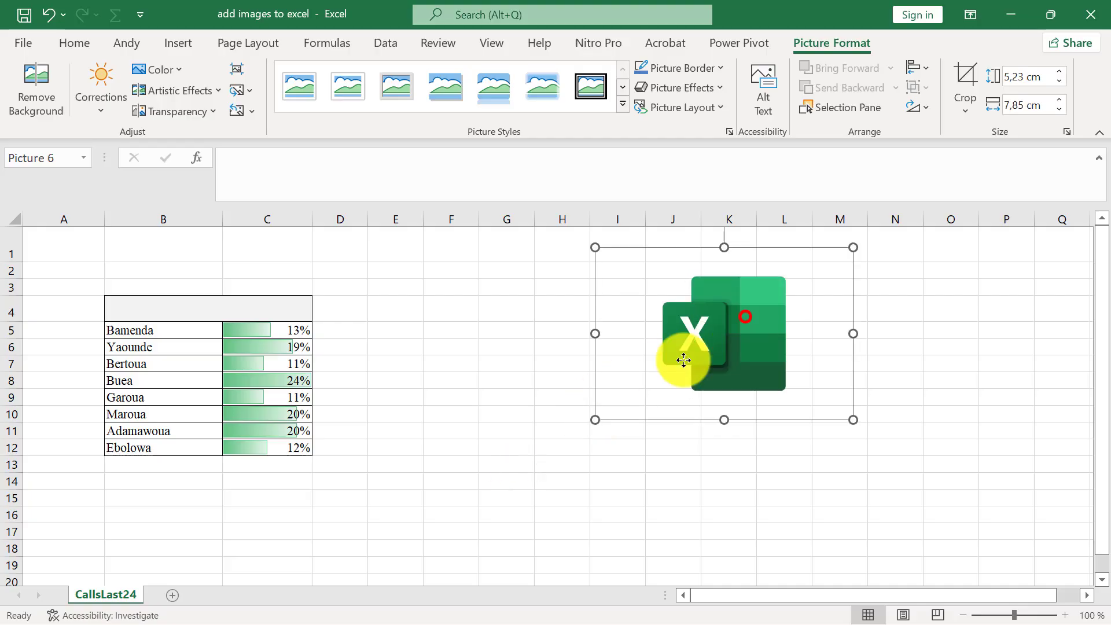
# Move the logo directly beneath the city percentage table, starting at column A around row 13
pyautogui.moveTo(684, 360); pyautogui.dragTo(1, 514)
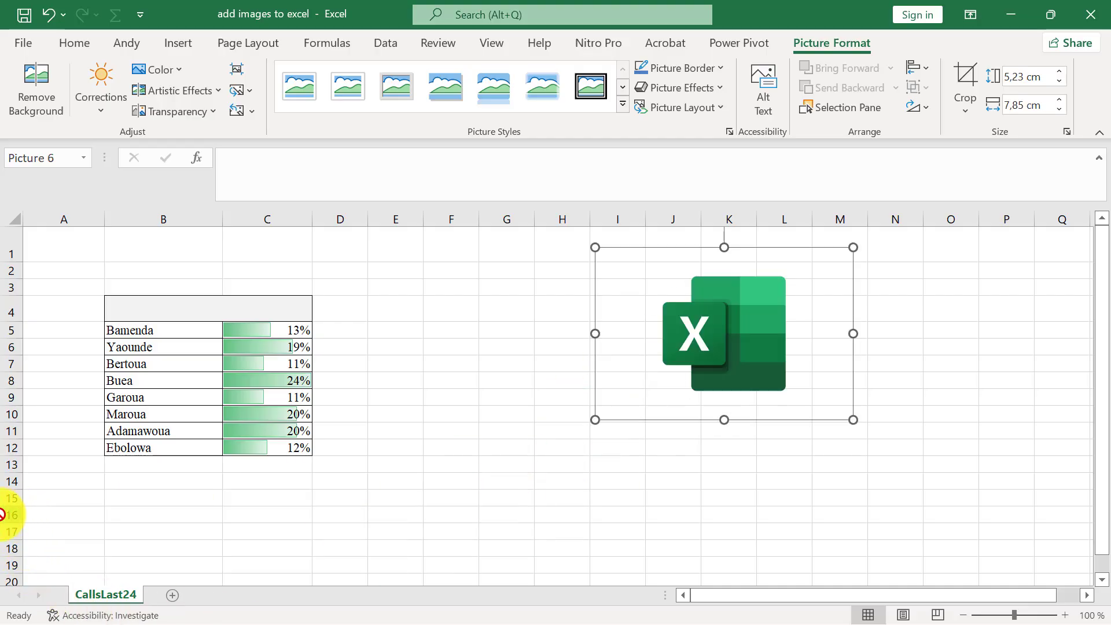
pyautogui.moveTo(745, 336); pyautogui.dragTo(118, 553)
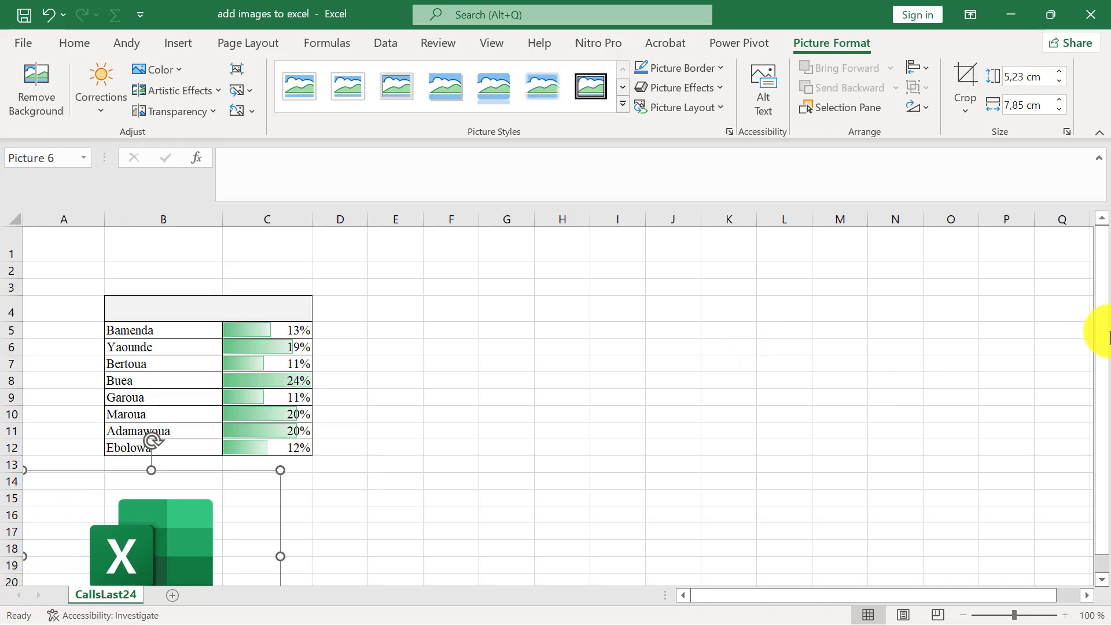
pyautogui.moveTo(1107, 334); pyautogui.dragTo(1106, 431)
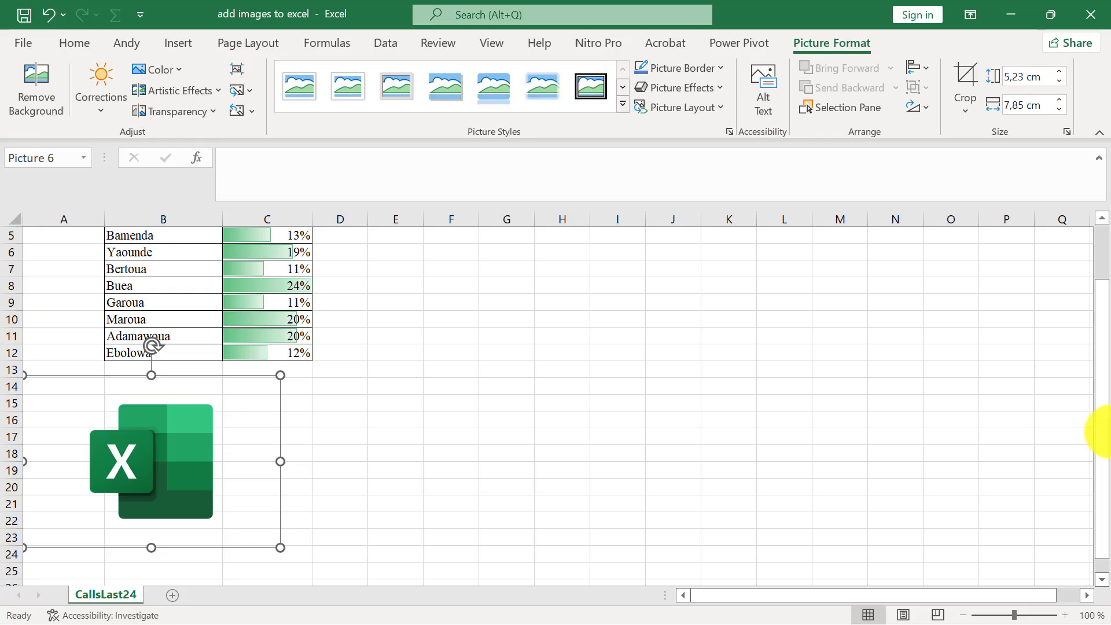
pyautogui.click(595, 120)
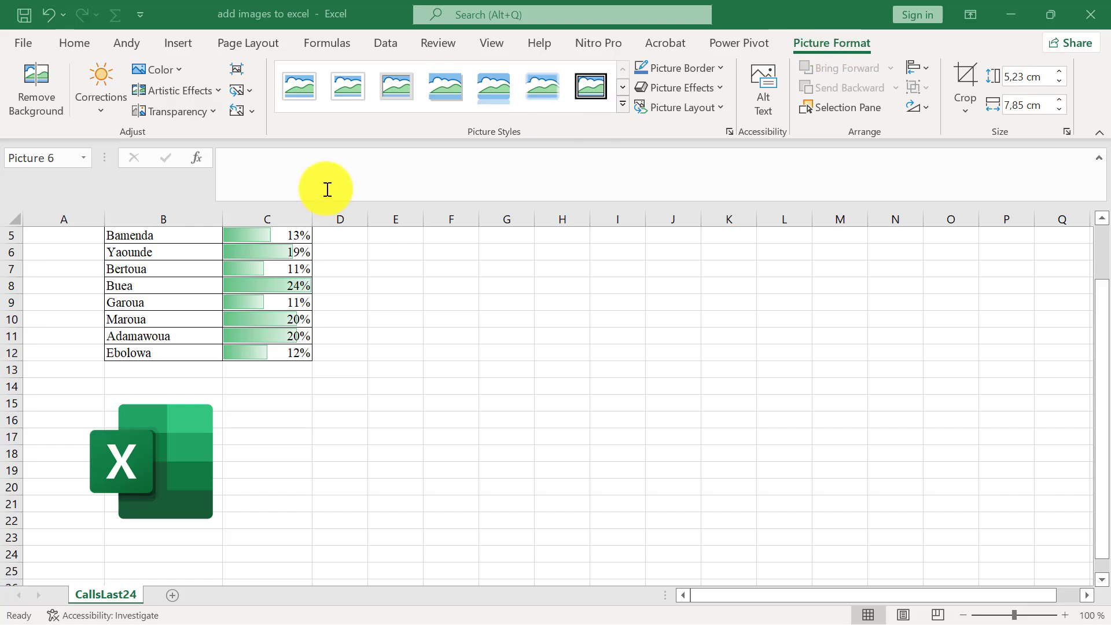
# Reduce the logo below the table to about 3.3 cm high and 4.95 cm wide
pyautogui.click(158, 451)
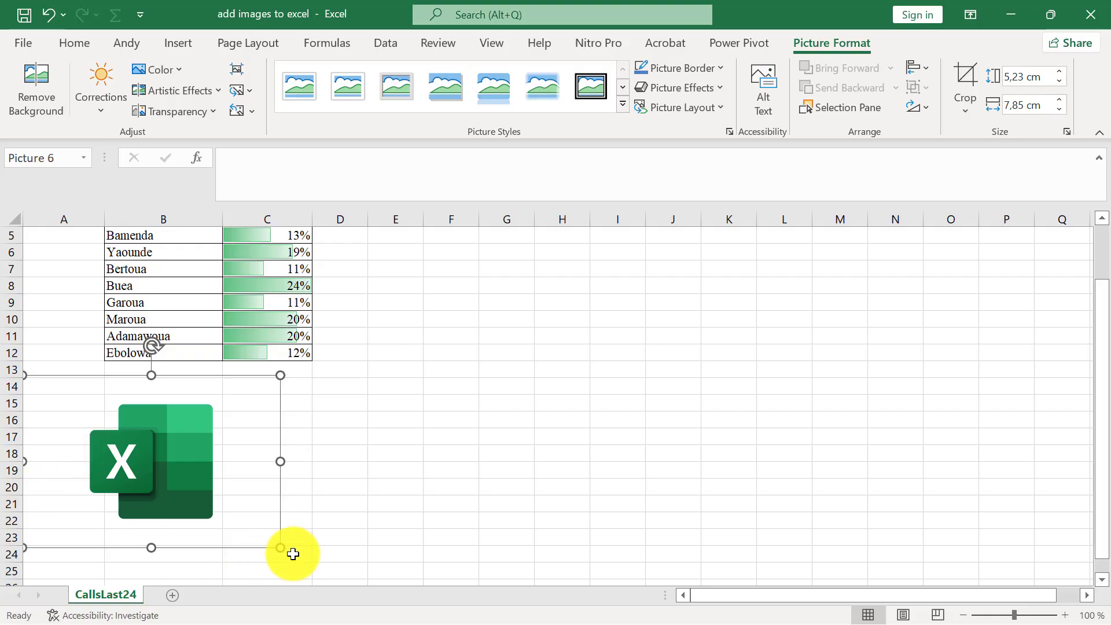
pyautogui.moveTo(283, 549); pyautogui.dragTo(166, 486)
pyautogui.moveTo(110, 433); pyautogui.dragTo(143, 470)
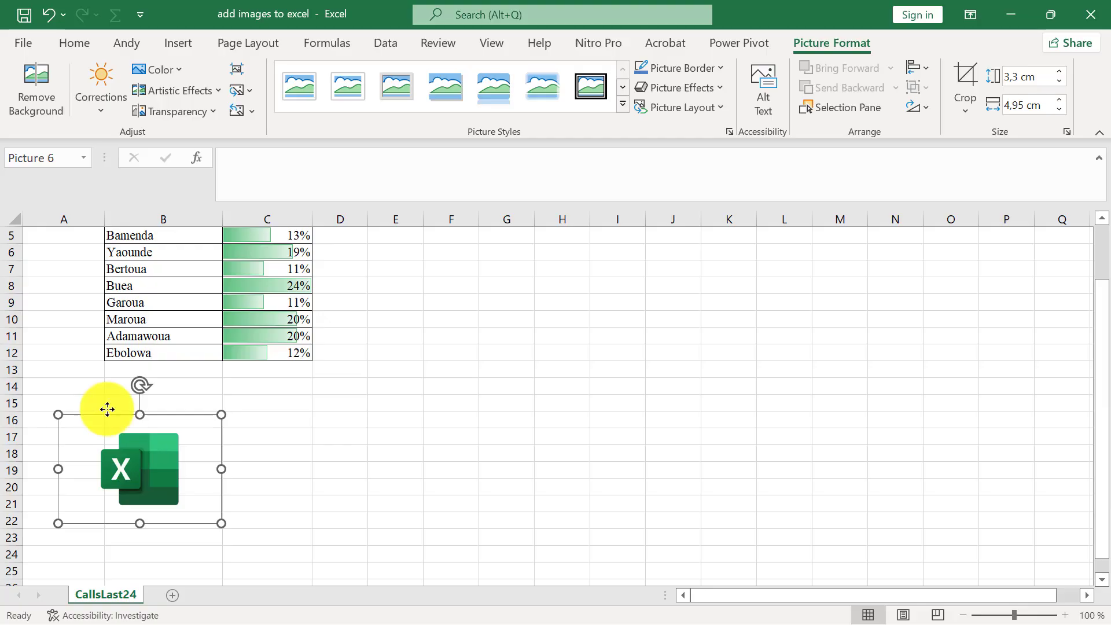
# Remove the logo's background, mark a small area near its upper-left corner to keep, and keep the changes
pyautogui.click(42, 93)
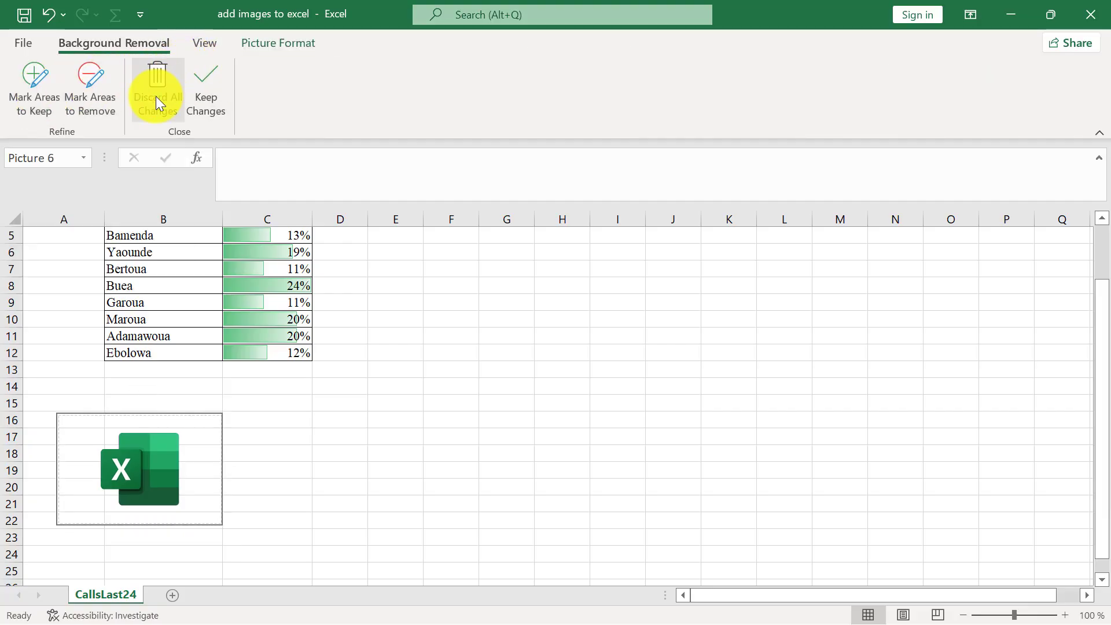
pyautogui.click(201, 90)
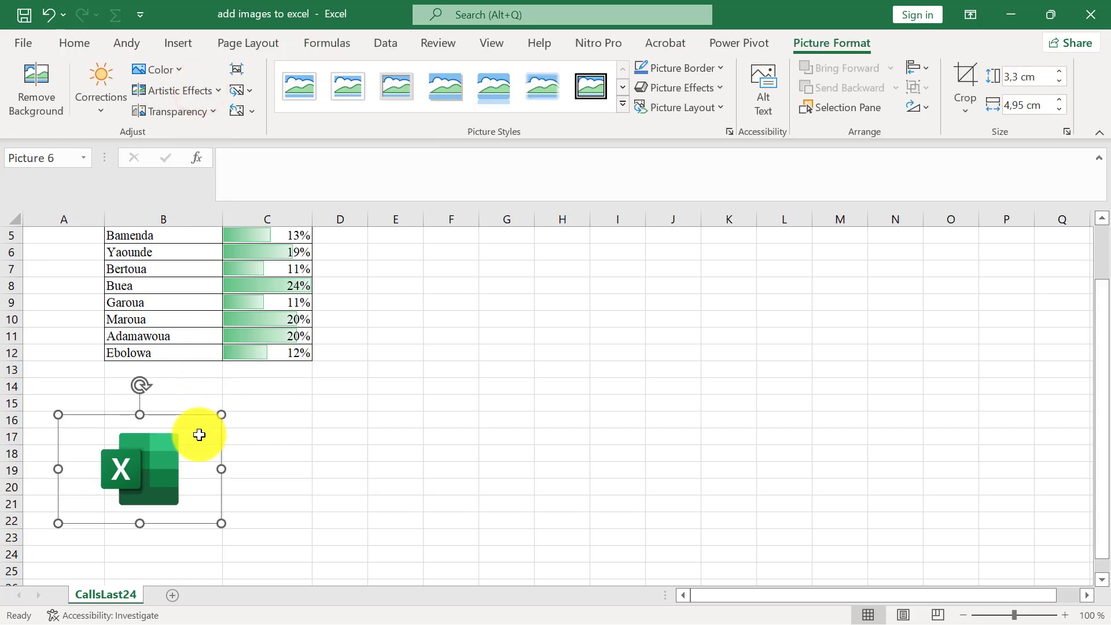
pyautogui.click(47, 102)
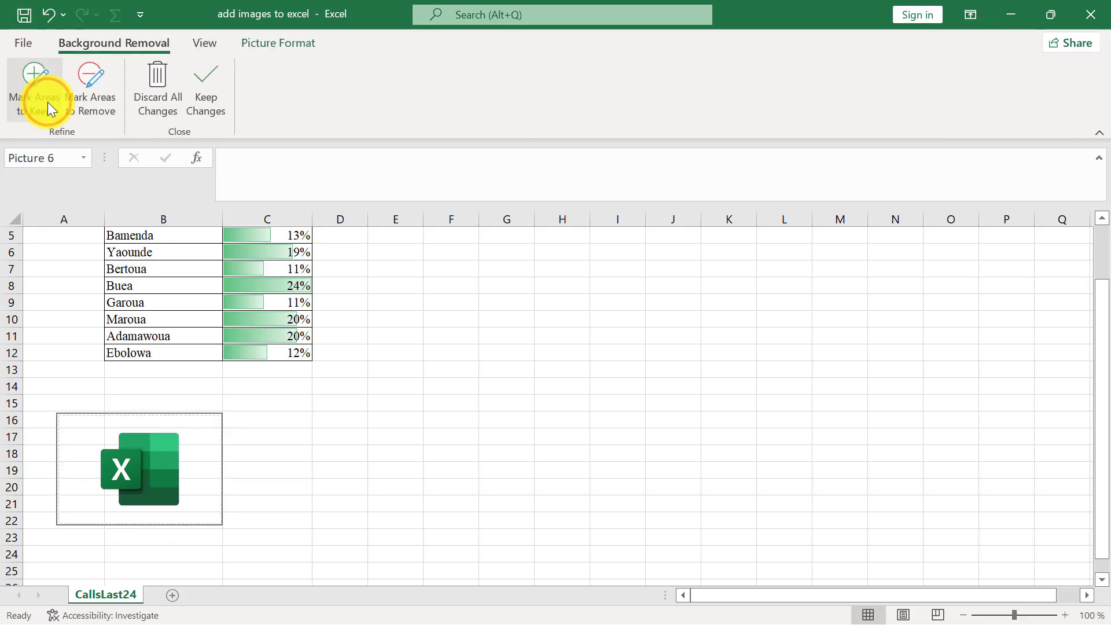
pyautogui.click(47, 102)
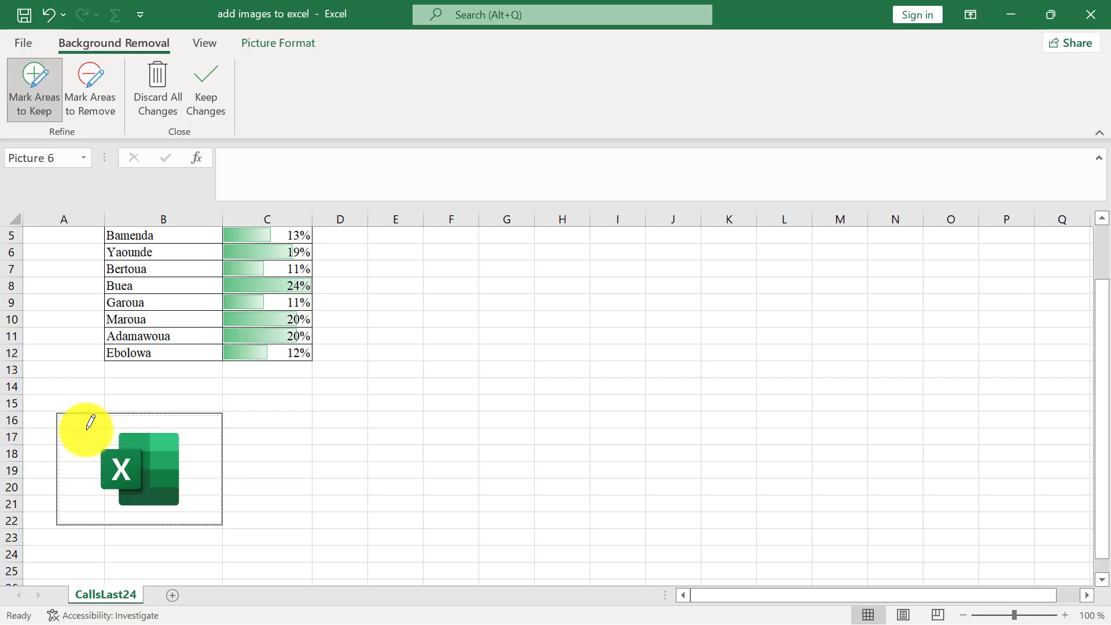
pyautogui.moveTo(88, 428)
pyautogui.mouseDown()
pyautogui.moveTo(204, 427)
pyautogui.moveTo(185, 505)
pyautogui.moveTo(105, 511)
pyautogui.moveTo(81, 494)
pyautogui.moveTo(87, 419)
pyautogui.mouseUp()
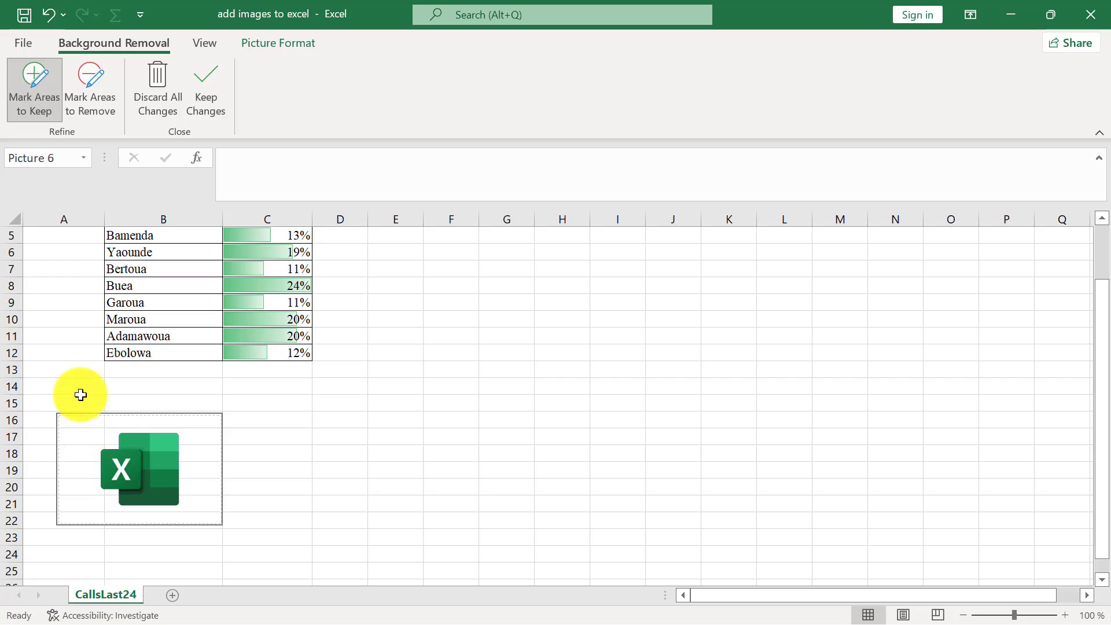
pyautogui.click(207, 88)
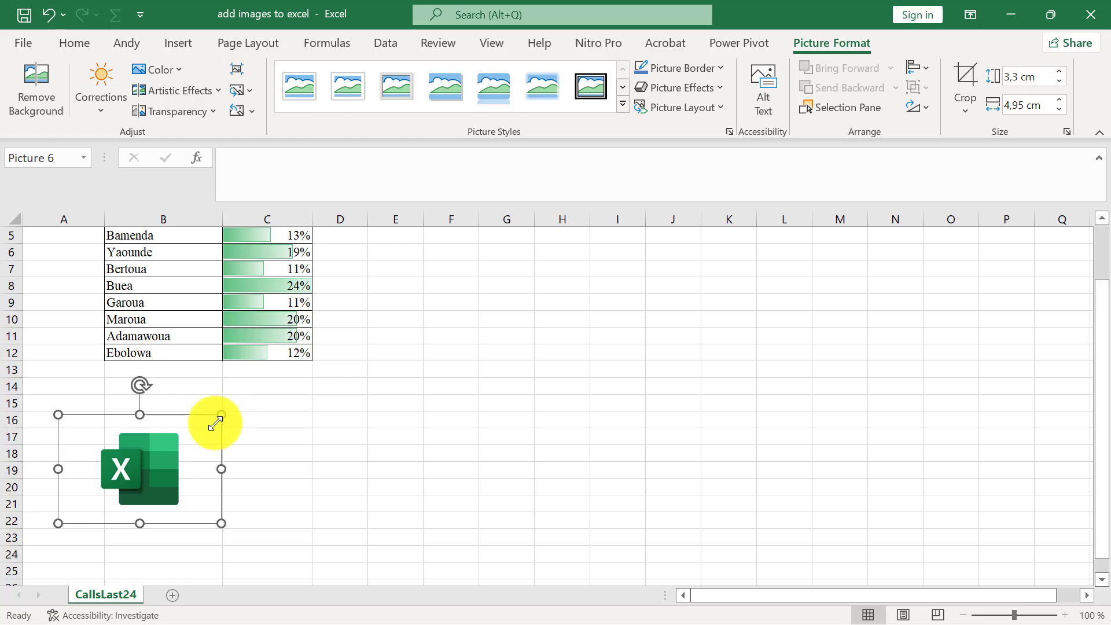
# Nudge the logo slightly to the left below the table
pyautogui.click(270, 442)
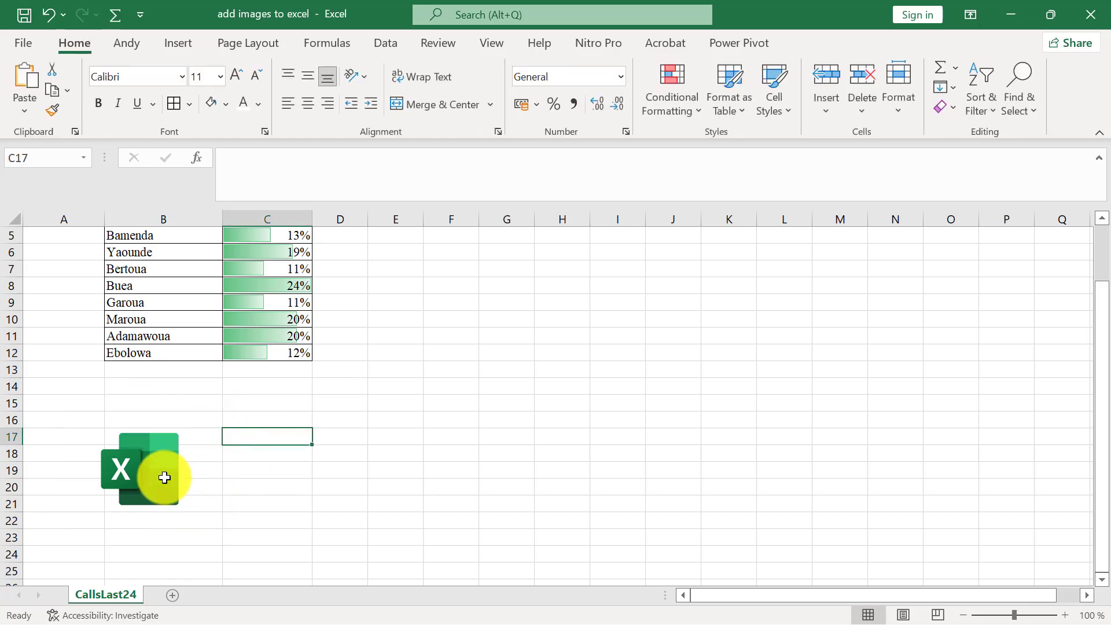
pyautogui.moveTo(165, 473); pyautogui.dragTo(156, 478)
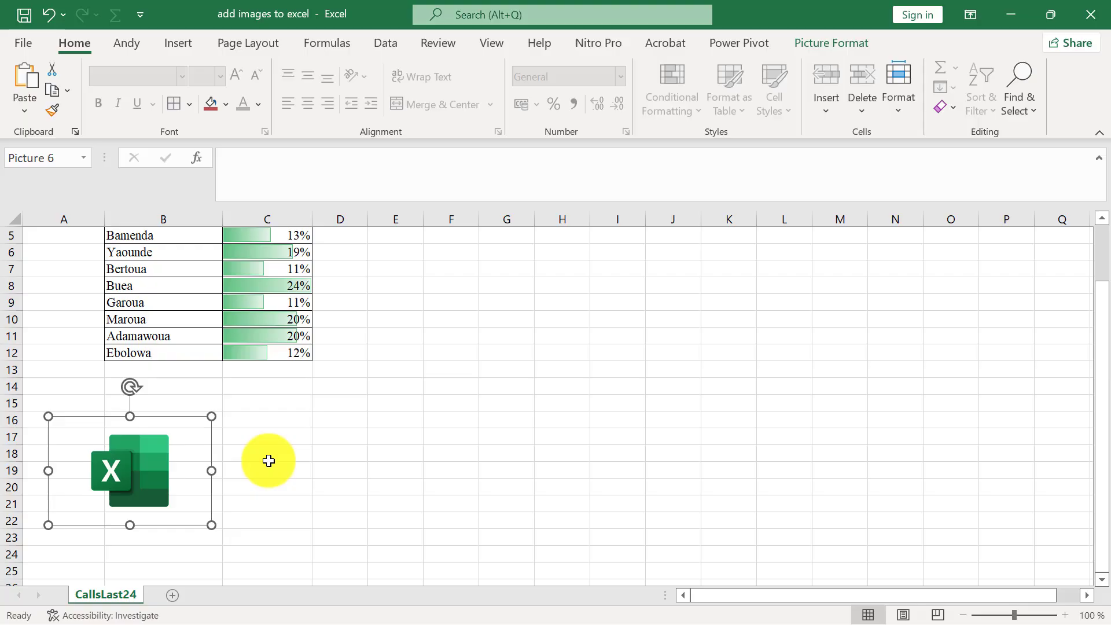
pyautogui.click(189, 39)
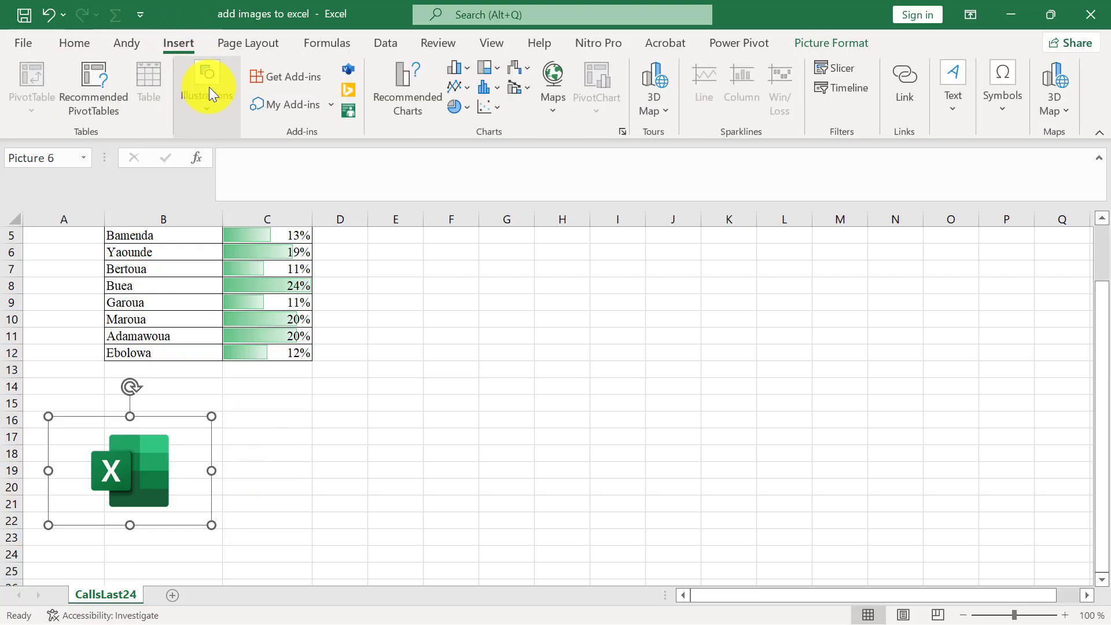
pyautogui.click(214, 103)
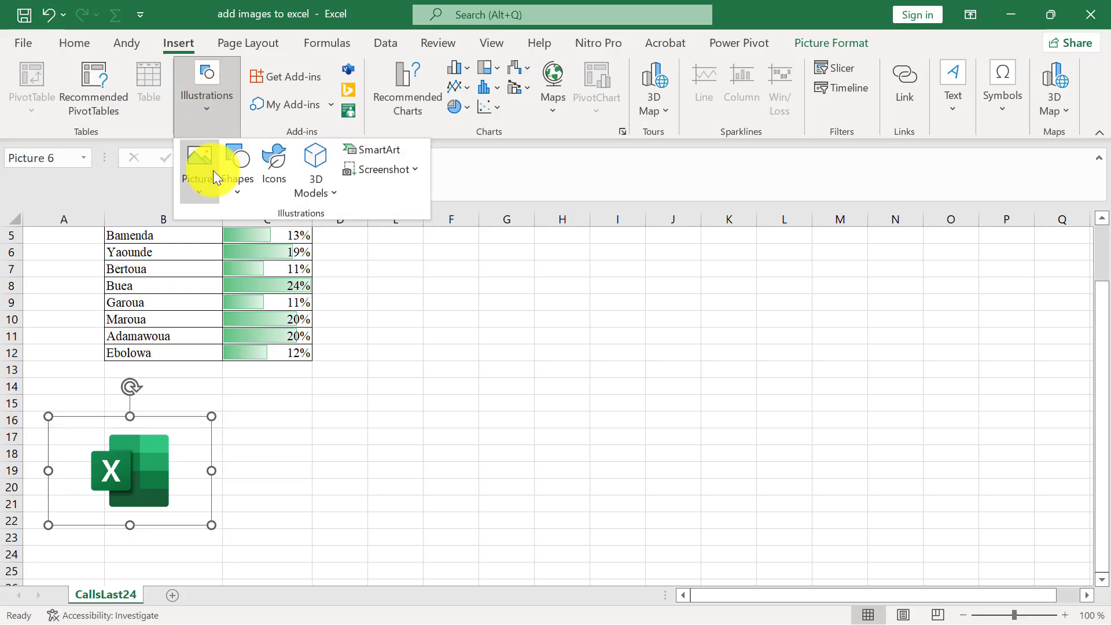
pyautogui.click(204, 182)
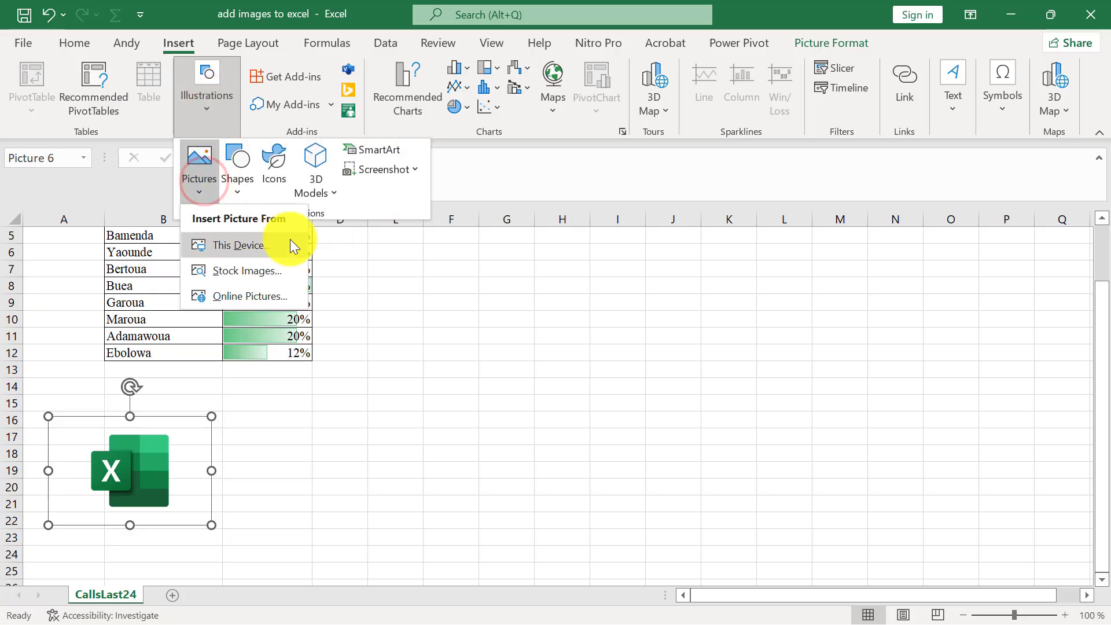
pyautogui.click(405, 266)
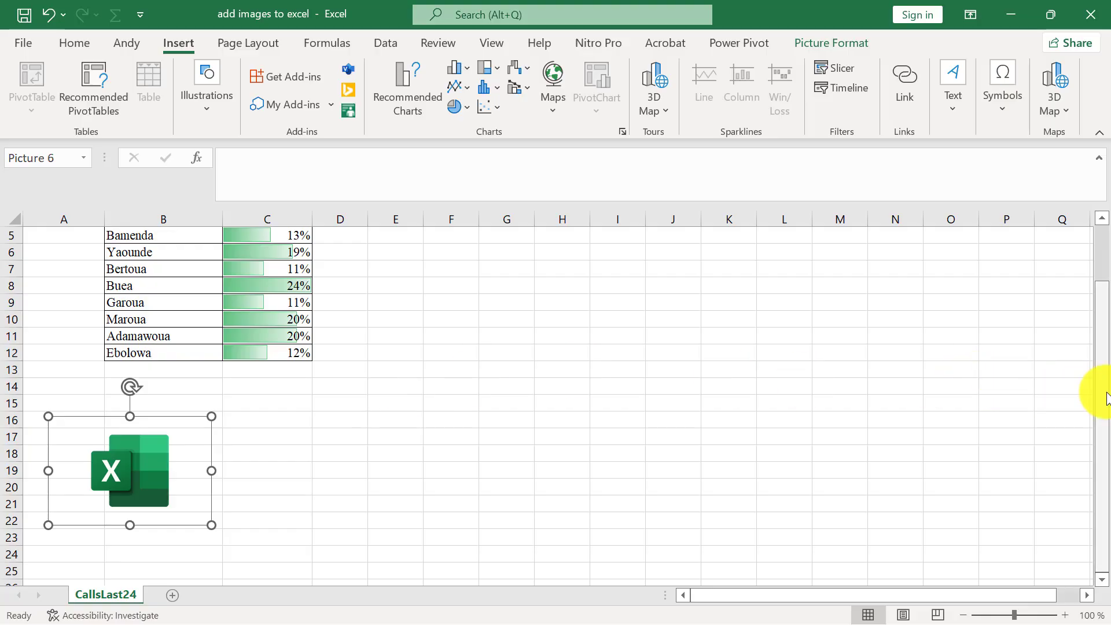
pyautogui.moveTo(1106, 399); pyautogui.dragTo(1107, 457)
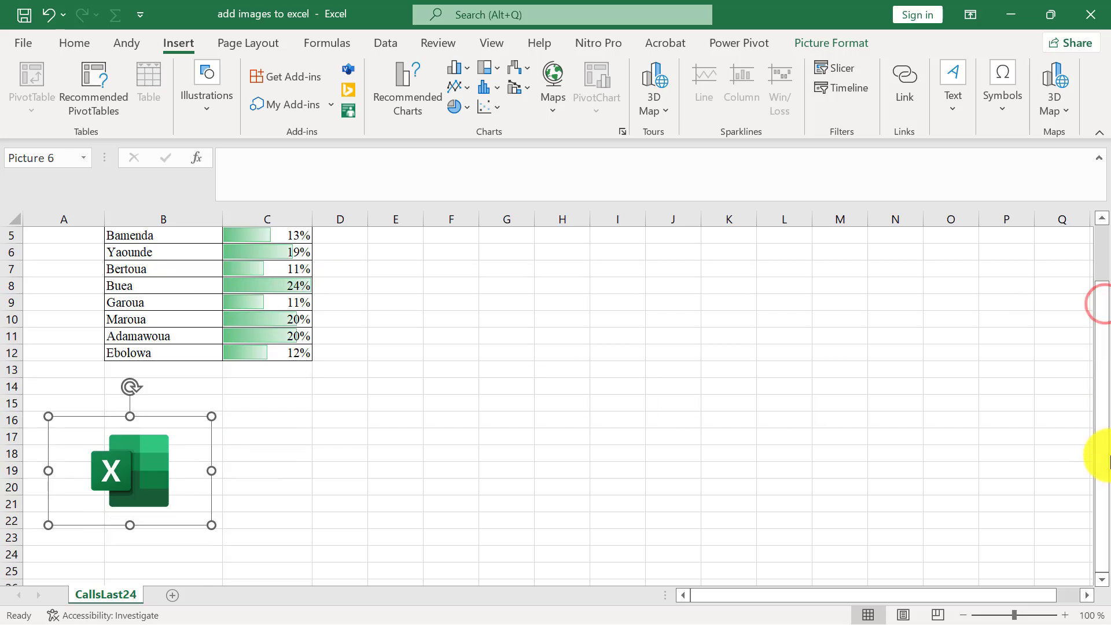